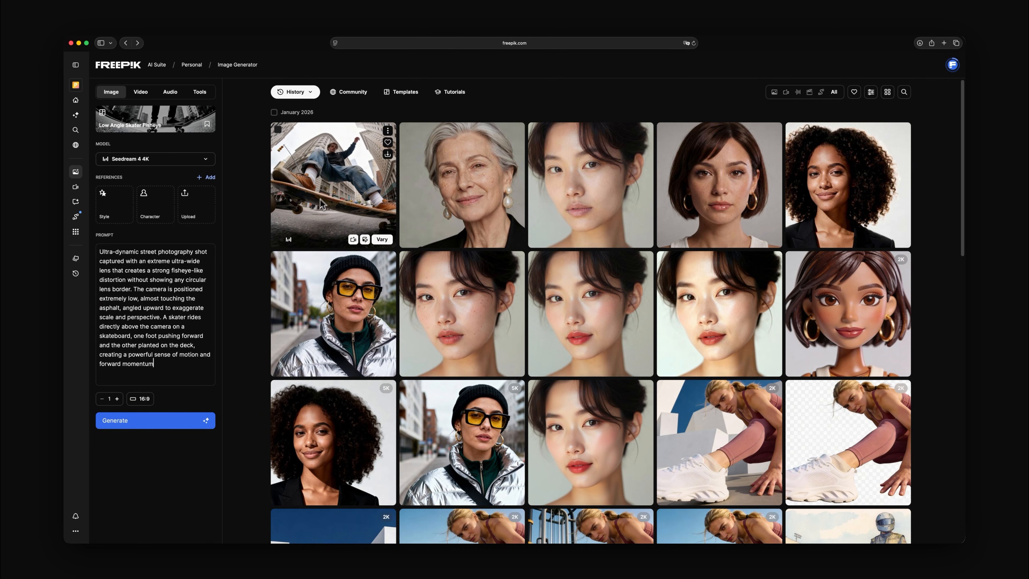
Open the low-angle skateboarder image in the image editor and bring up its adjustment settings.
{"action": "left_click", "coordinate": [324, 203]}
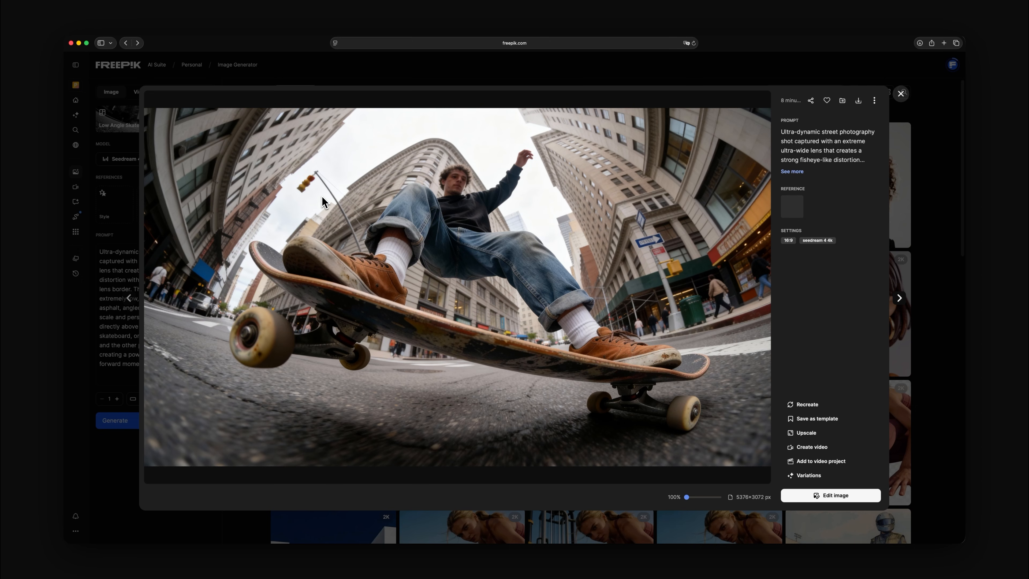
{"action": "left_click", "coordinate": [803, 503]}
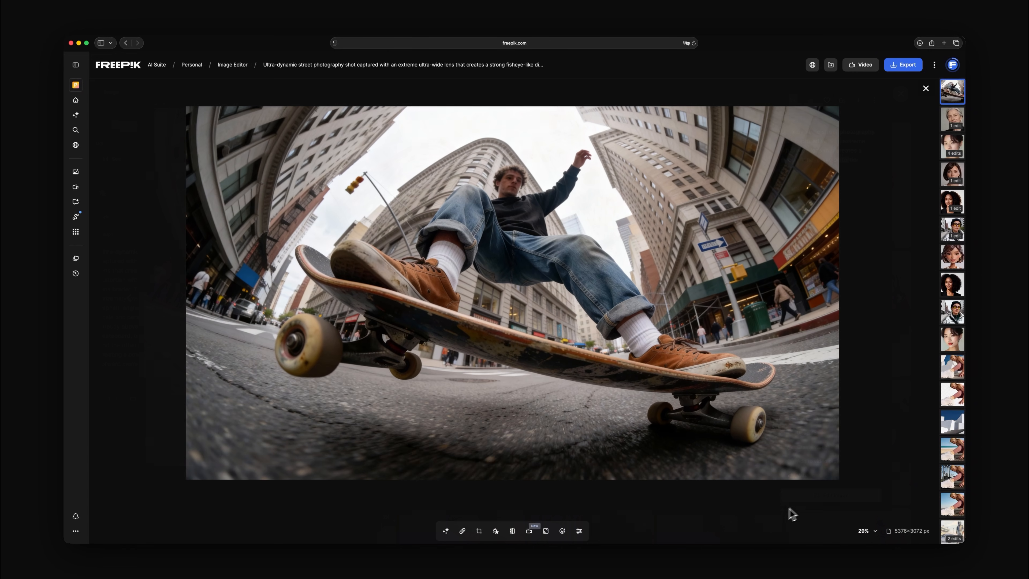
{"action": "left_click", "coordinate": [579, 531]}
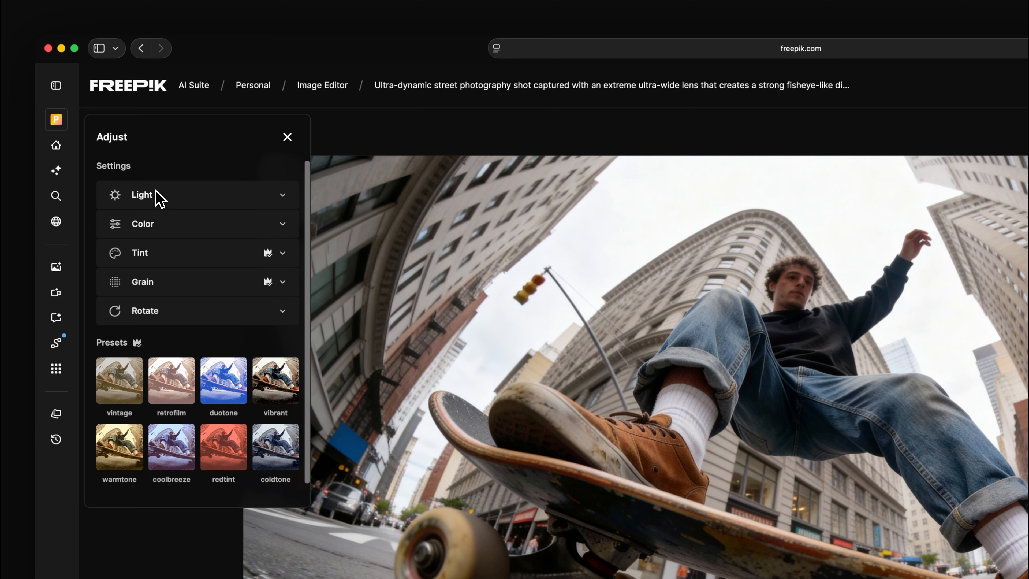
Adjust the photo's light with exposure at 107%, brightness at 91% and highlights at 107%.
{"action": "left_click", "coordinate": [158, 199]}
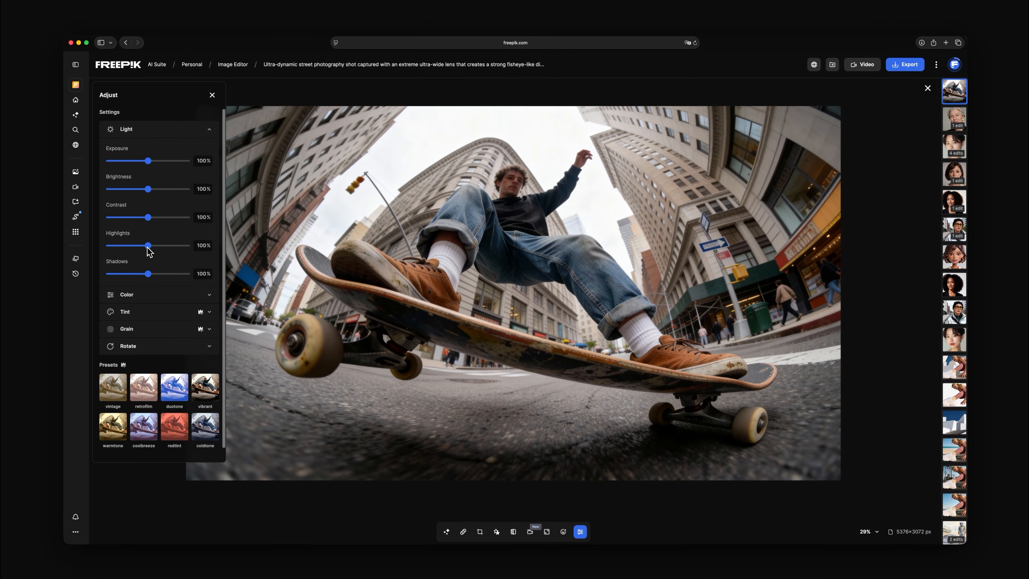
{"action": "mouse_move", "coordinate": [153, 248]}
{"action": "left_mouse_down"}
{"action": "mouse_move", "coordinate": [122, 247]}
{"action": "mouse_move", "coordinate": [152, 250]}
{"action": "left_mouse_up"}
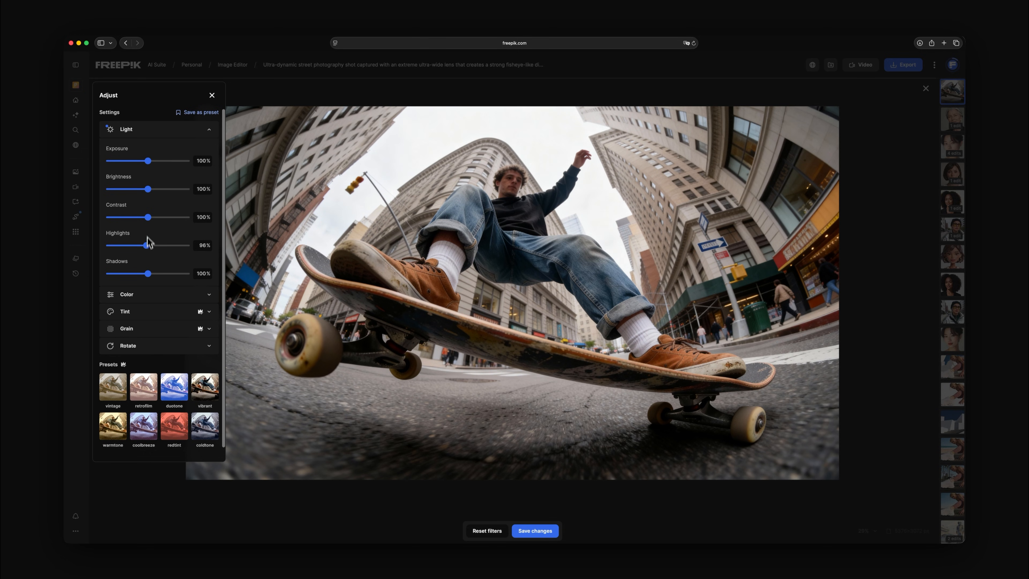
{"action": "left_click_drag", "start_coordinate": [147, 218], "coordinate": [148, 218]}
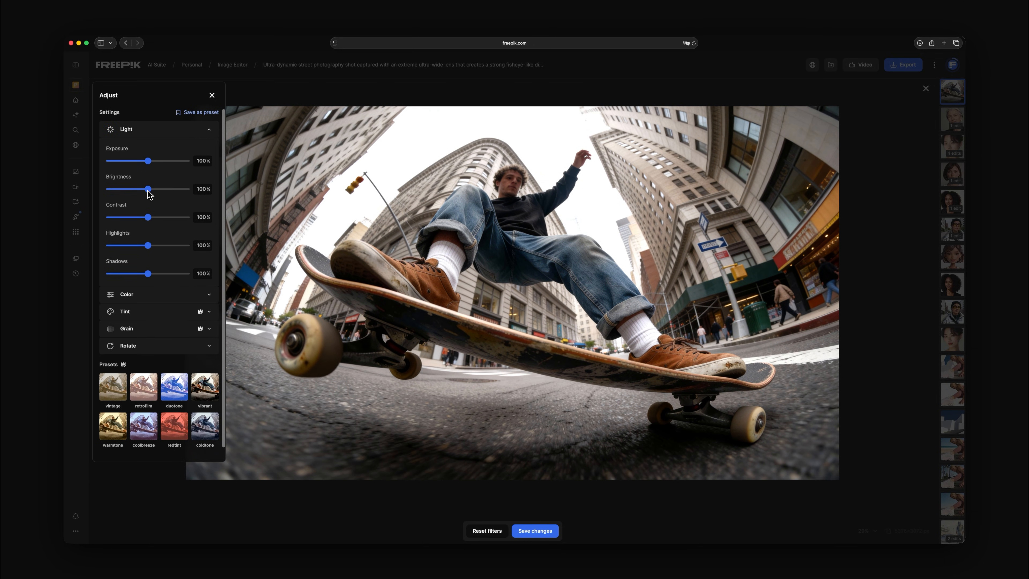
{"action": "left_click_drag", "start_coordinate": [148, 189], "coordinate": [147, 190]}
{"action": "left_click_drag", "start_coordinate": [149, 245], "coordinate": [147, 246]}
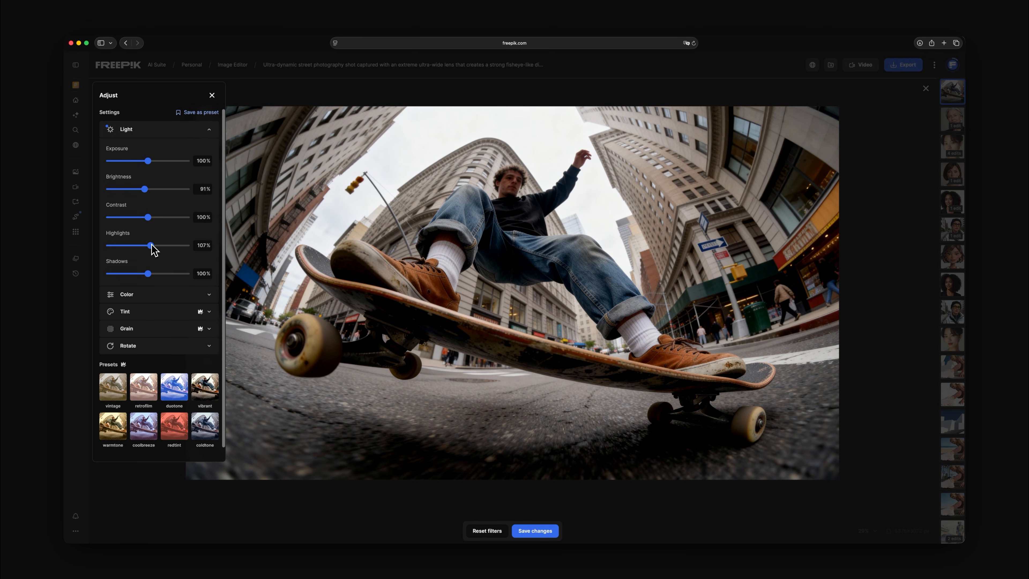
{"action": "left_click_drag", "start_coordinate": [149, 161], "coordinate": [153, 161]}
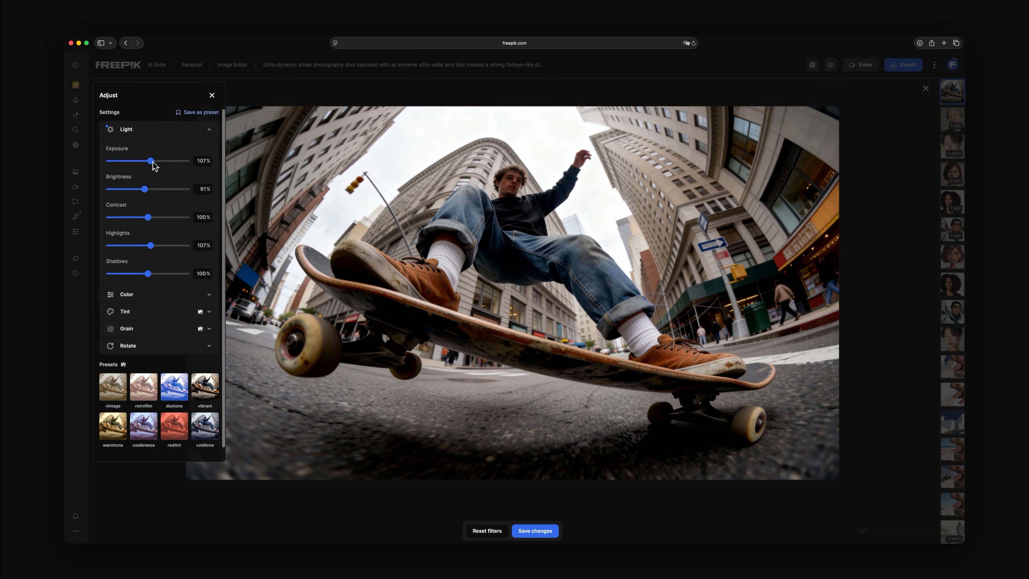
Adjust the photo's color with saturation at 111%, temperature at 106% and hue rotation at 4°.
{"action": "left_click", "coordinate": [130, 130]}
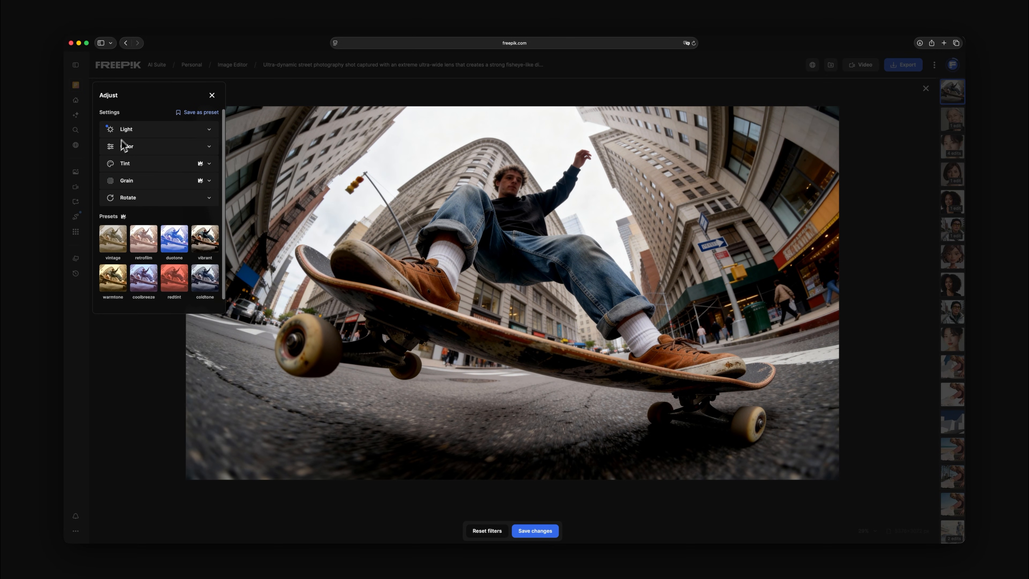
{"action": "left_click", "coordinate": [121, 145]}
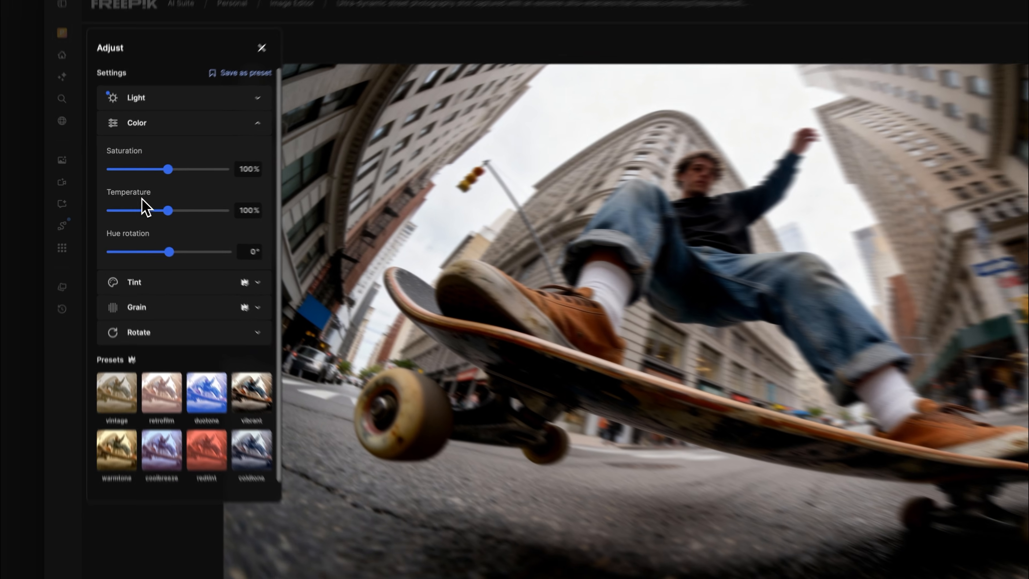
{"action": "left_click_drag", "start_coordinate": [176, 166], "coordinate": [150, 237]}
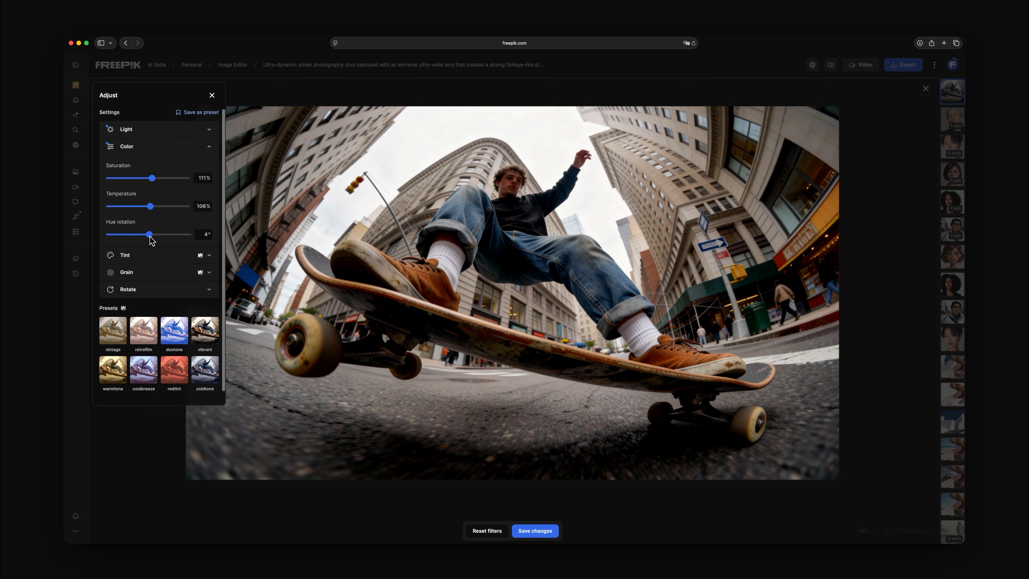
Try the red, yellow, green and gray tint swatches and a custom dark purple tint on the photo.
{"action": "left_click", "coordinate": [122, 257]}
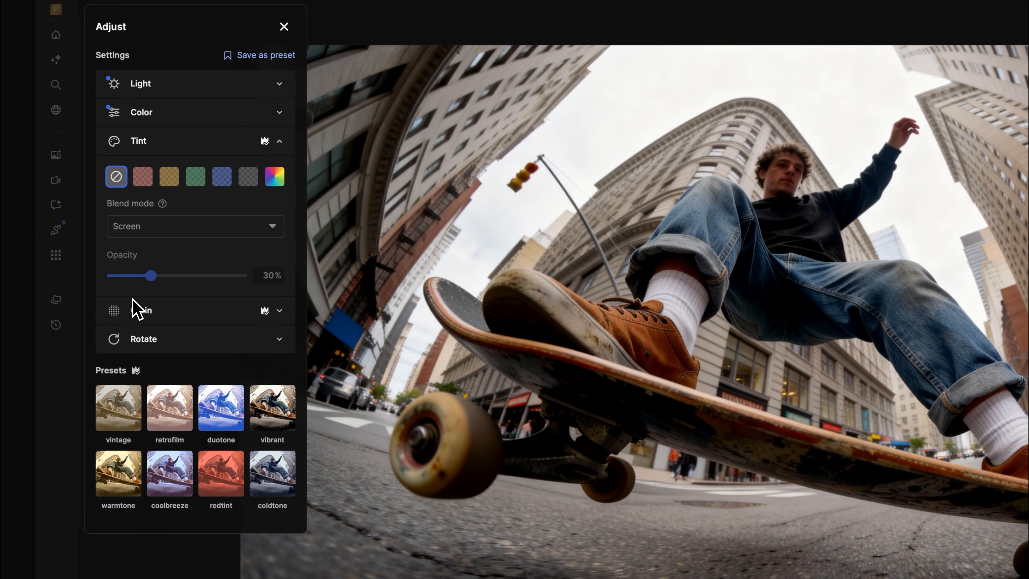
{"action": "left_click", "coordinate": [143, 179]}
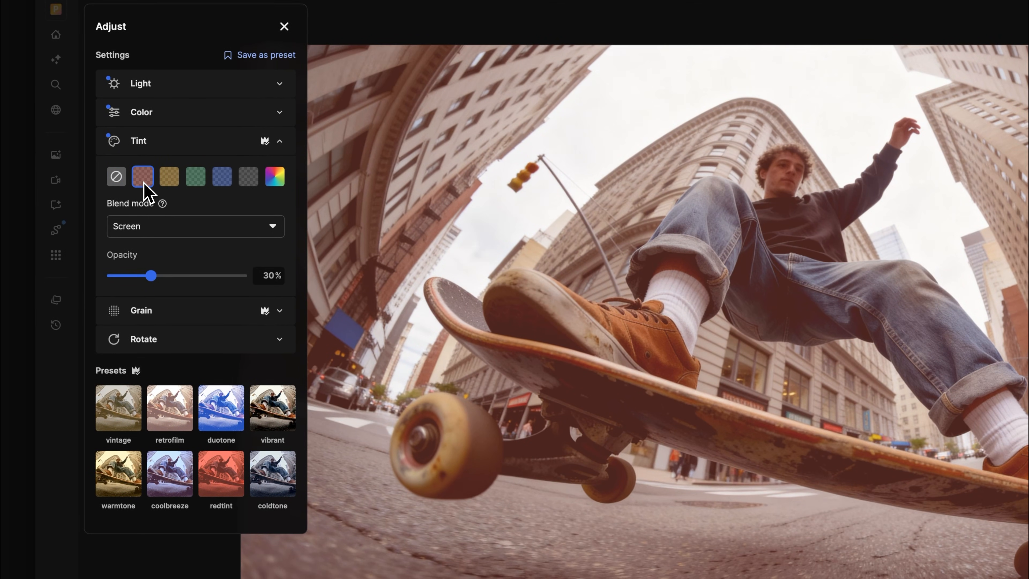
{"action": "left_click", "coordinate": [169, 181]}
{"action": "left_click", "coordinate": [191, 183]}
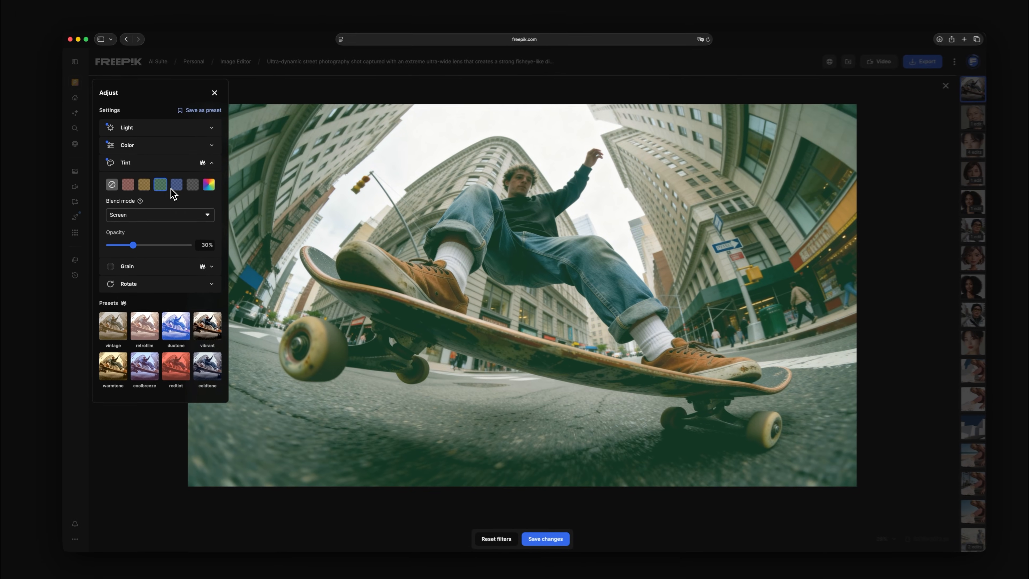
{"action": "left_click", "coordinate": [214, 184]}
{"action": "left_click", "coordinate": [189, 187]}
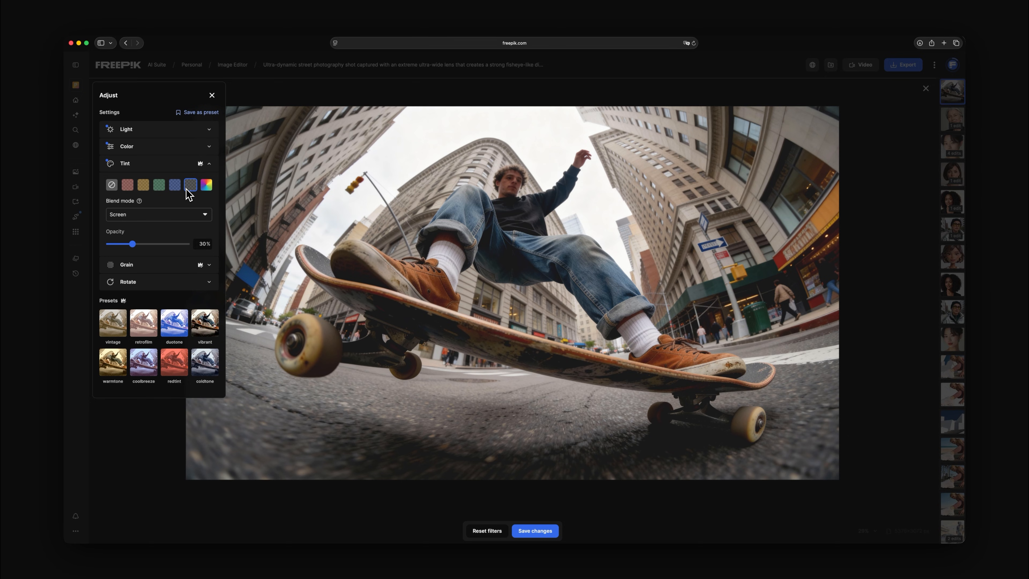
{"action": "left_click", "coordinate": [207, 185]}
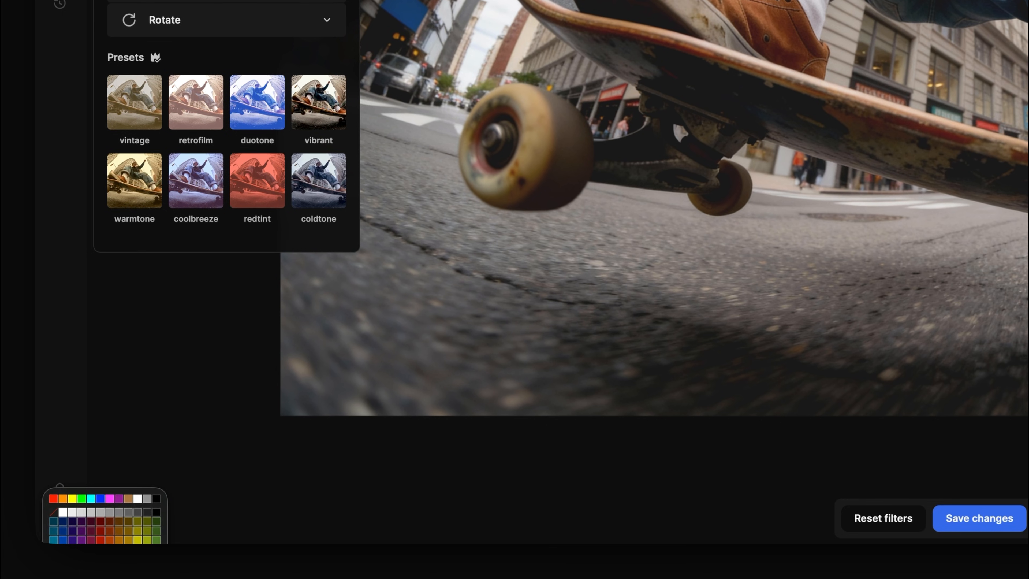
{"action": "left_click", "coordinate": [82, 529]}
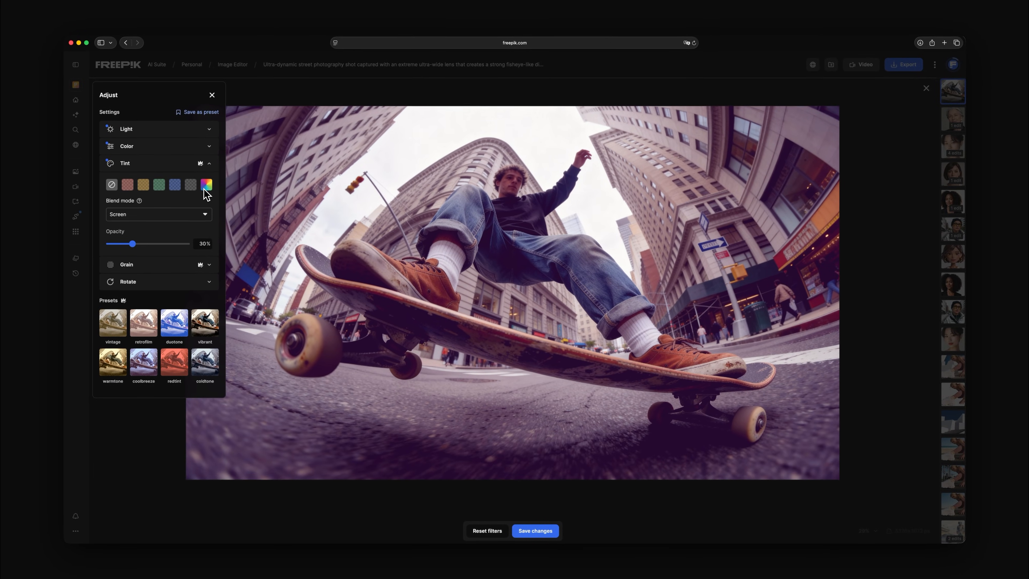
Try a red tint with the Add blend mode at 58% opacity, and clear the tint from the photo.
{"action": "left_click", "coordinate": [127, 185]}
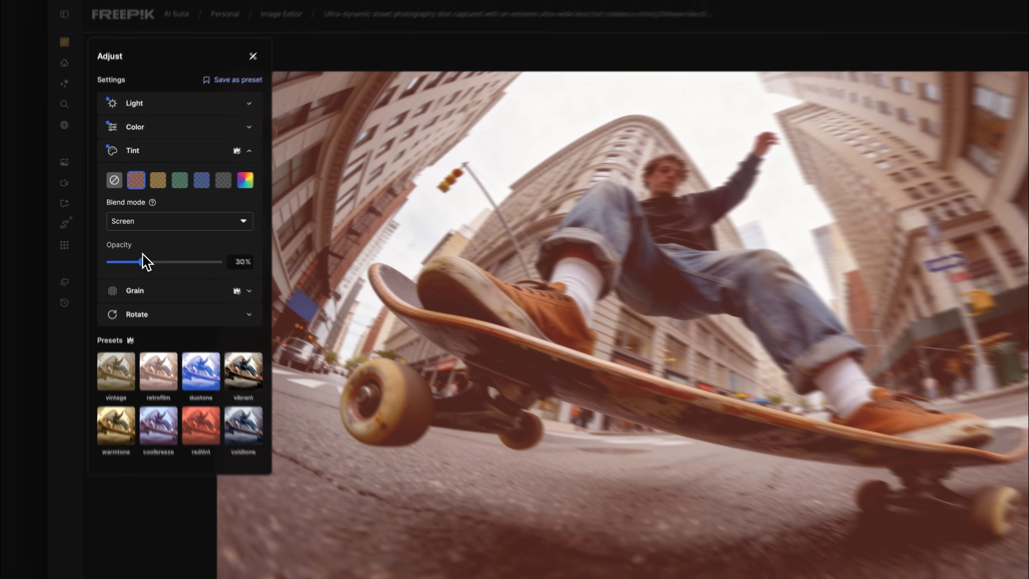
{"action": "left_click_drag", "start_coordinate": [132, 243], "coordinate": [135, 244]}
{"action": "left_click_drag", "start_coordinate": [157, 277], "coordinate": [134, 254]}
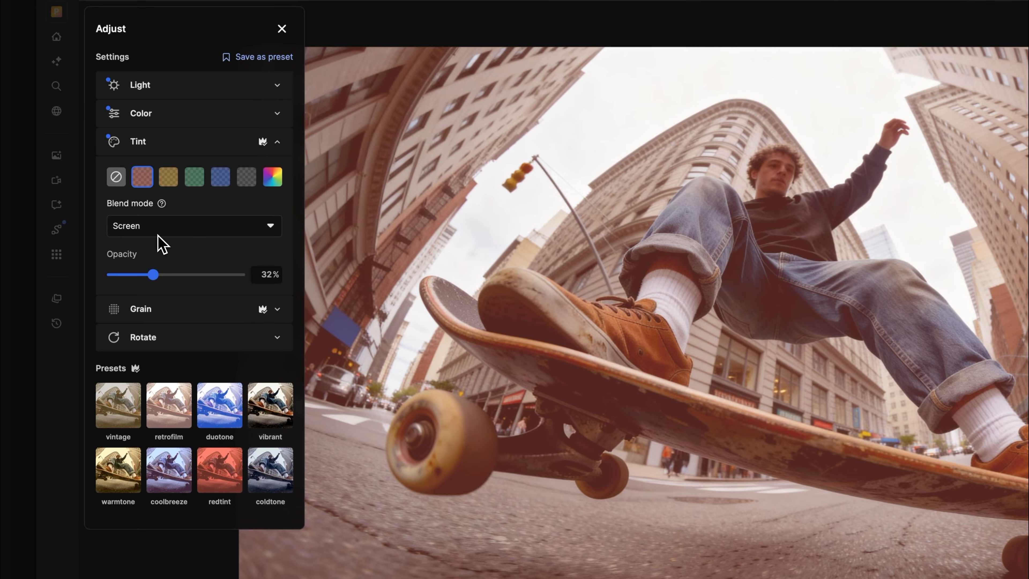
{"action": "left_click", "coordinate": [151, 229]}
{"action": "scroll", "coordinate": [255, 256], "scroll_direction": "down", "scroll_amount": 2}
{"action": "left_click_drag", "start_coordinate": [282, 278], "coordinate": [281, 310]}
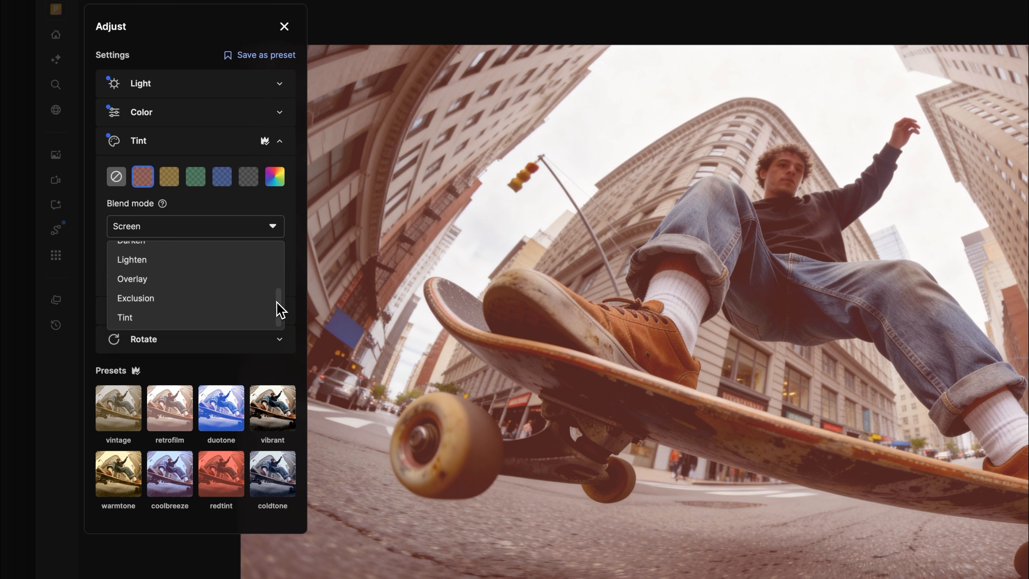
{"action": "left_click", "coordinate": [152, 261]}
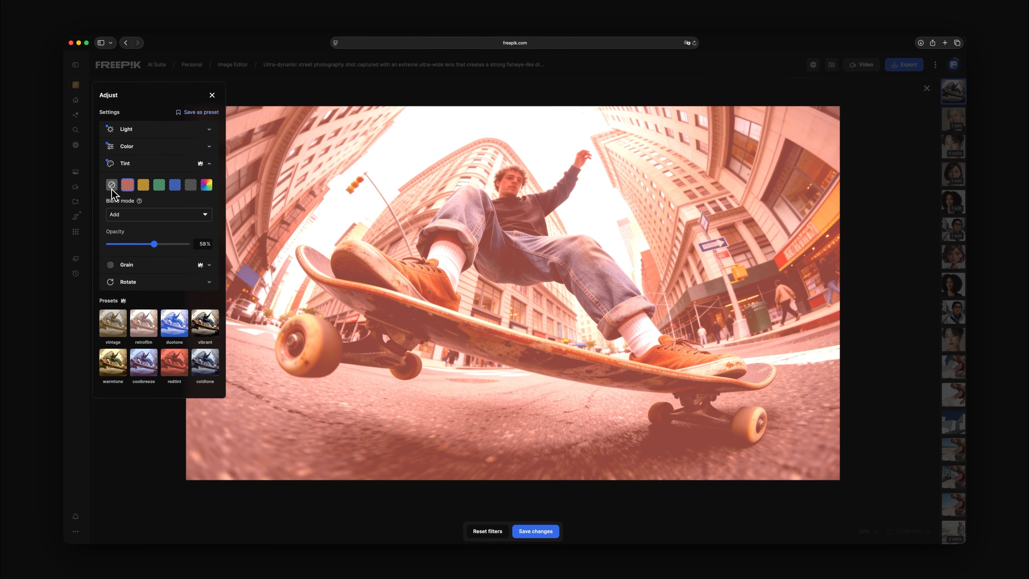
{"action": "left_click", "coordinate": [111, 185]}
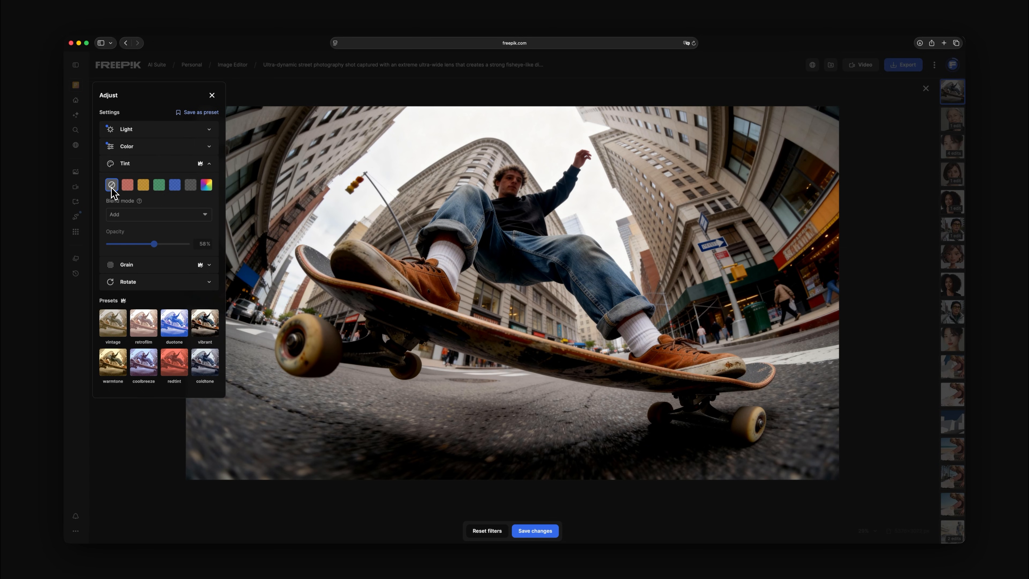
{"action": "left_click", "coordinate": [121, 164]}
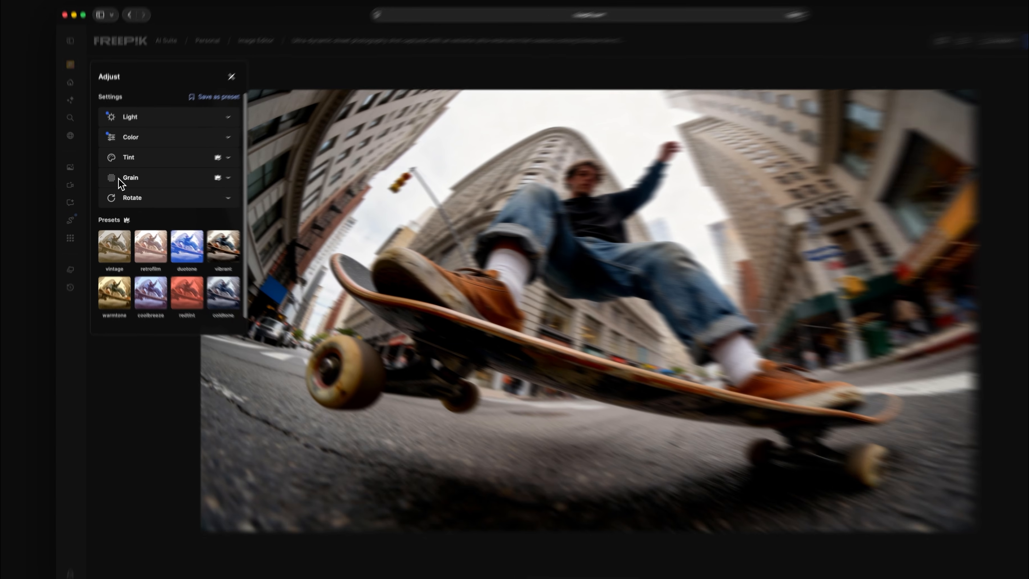
Add film grain to the photo with an amount of 63%.
{"action": "left_click", "coordinate": [118, 181]}
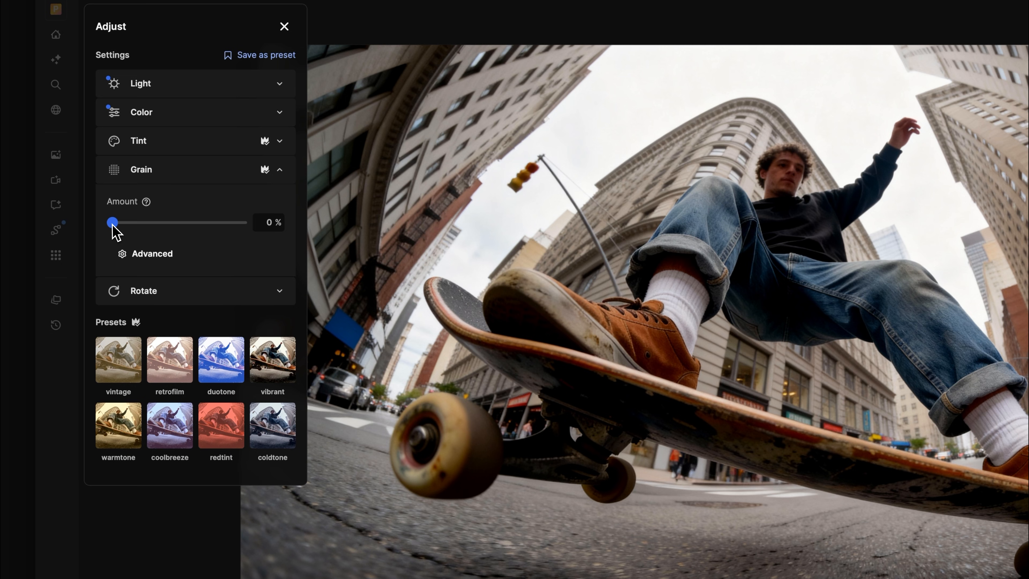
{"action": "left_click_drag", "start_coordinate": [113, 225], "coordinate": [221, 224]}
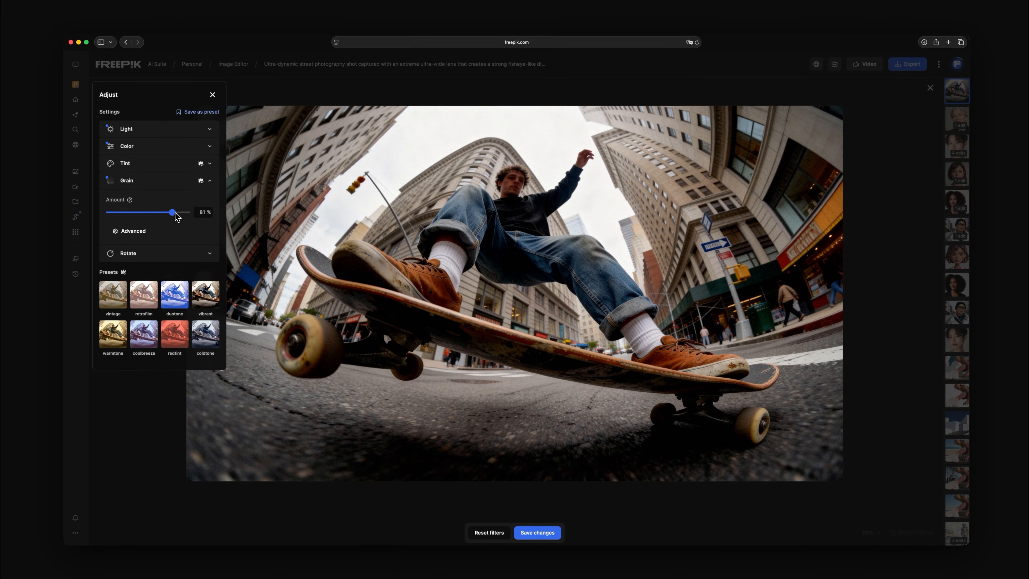
{"action": "left_click_drag", "start_coordinate": [222, 222], "coordinate": [162, 222]}
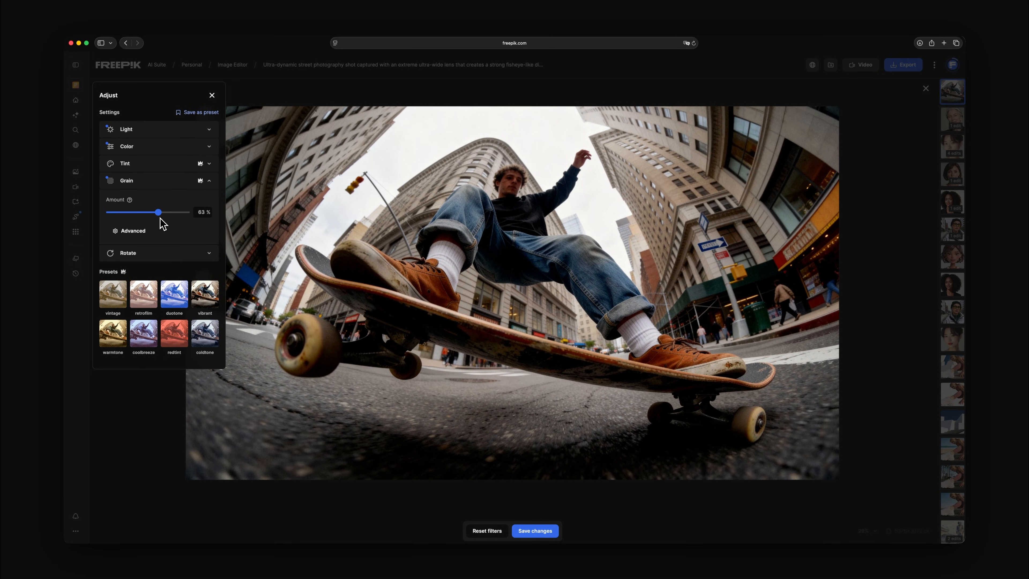
Set the advanced grain options to 53% chromaticity, 77% luma and size 2.0.
{"action": "left_click", "coordinate": [140, 235]}
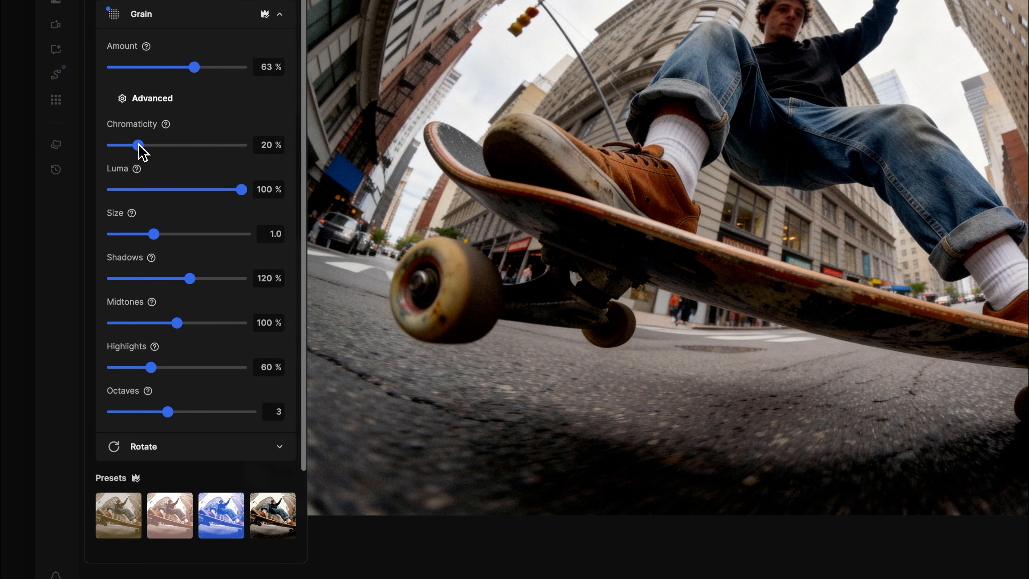
{"action": "left_click_drag", "start_coordinate": [136, 147], "coordinate": [183, 149]}
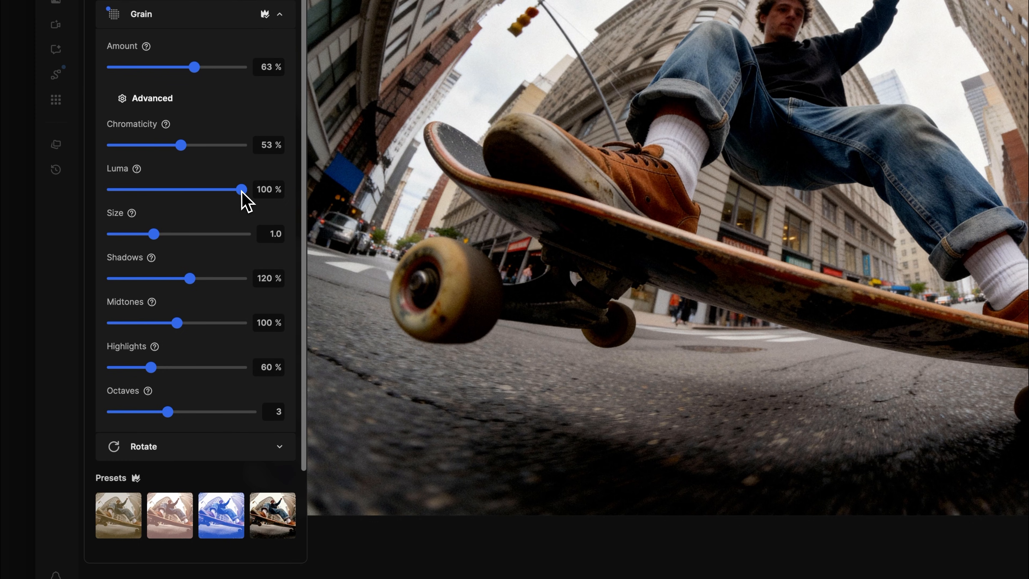
{"action": "left_click_drag", "start_coordinate": [241, 191], "coordinate": [216, 194]}
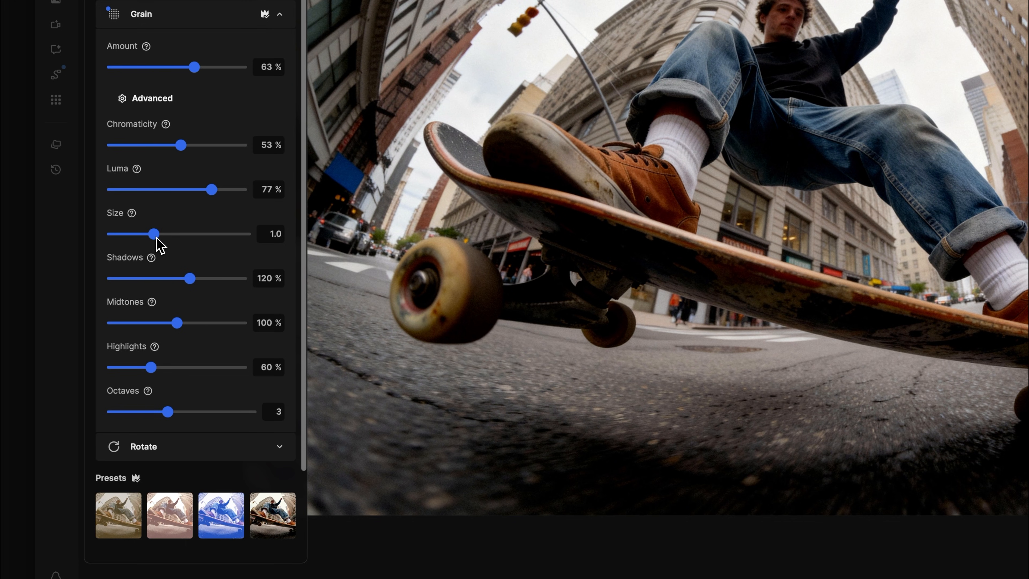
{"action": "left_click_drag", "start_coordinate": [156, 237], "coordinate": [201, 242]}
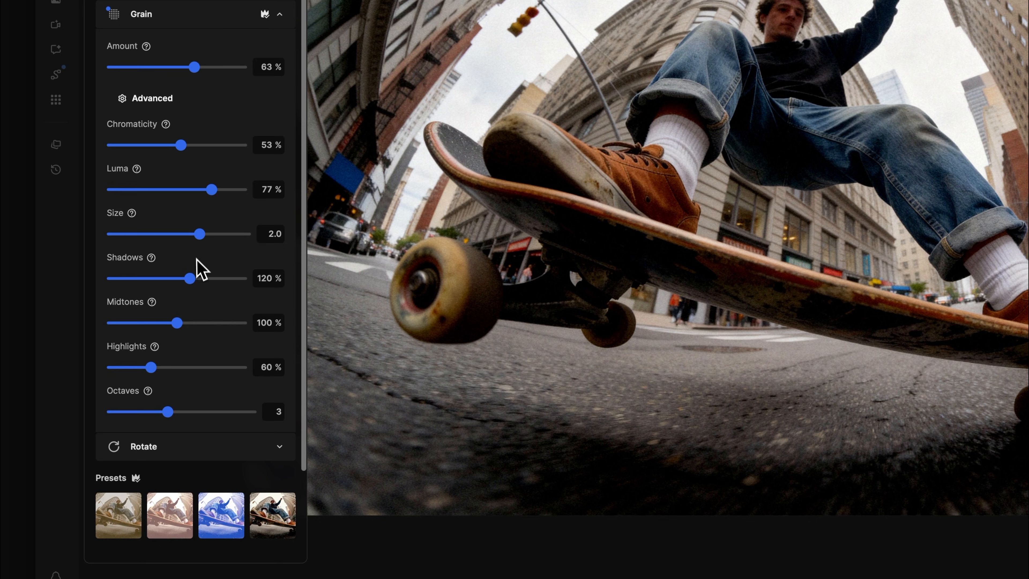
Set the grain strength to 117% in the shadows, 128% in the midtones and 83% in the highlights.
{"action": "mouse_move", "coordinate": [192, 281]}
{"action": "left_mouse_down"}
{"action": "mouse_move", "coordinate": [136, 282]}
{"action": "mouse_move", "coordinate": [189, 283]}
{"action": "left_mouse_up"}
{"action": "mouse_move", "coordinate": [177, 327]}
{"action": "left_mouse_down"}
{"action": "mouse_move", "coordinate": [141, 329]}
{"action": "mouse_move", "coordinate": [195, 333]}
{"action": "left_mouse_up"}
{"action": "mouse_move", "coordinate": [151, 367]}
{"action": "left_mouse_down"}
{"action": "mouse_move", "coordinate": [137, 364]}
{"action": "mouse_move", "coordinate": [130, 374]}
{"action": "mouse_move", "coordinate": [165, 367]}
{"action": "left_mouse_up"}
Try 2 grain octaves, return to 3, and set the grain chromaticity to 60%.
{"action": "scroll", "coordinate": [146, 367], "scroll_direction": "down", "scroll_amount": 1}
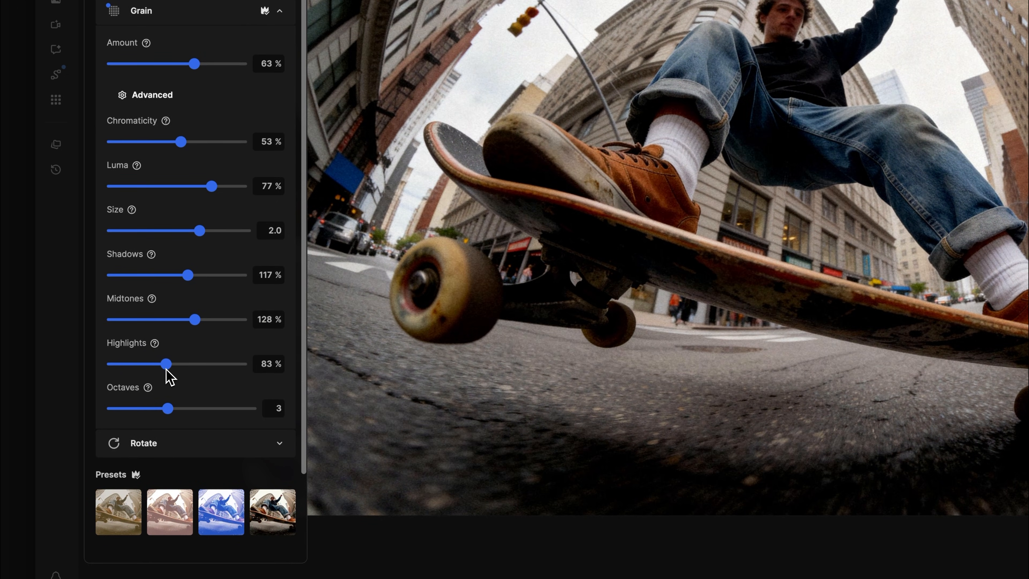
{"action": "scroll", "coordinate": [166, 369], "scroll_direction": "up", "scroll_amount": 1}
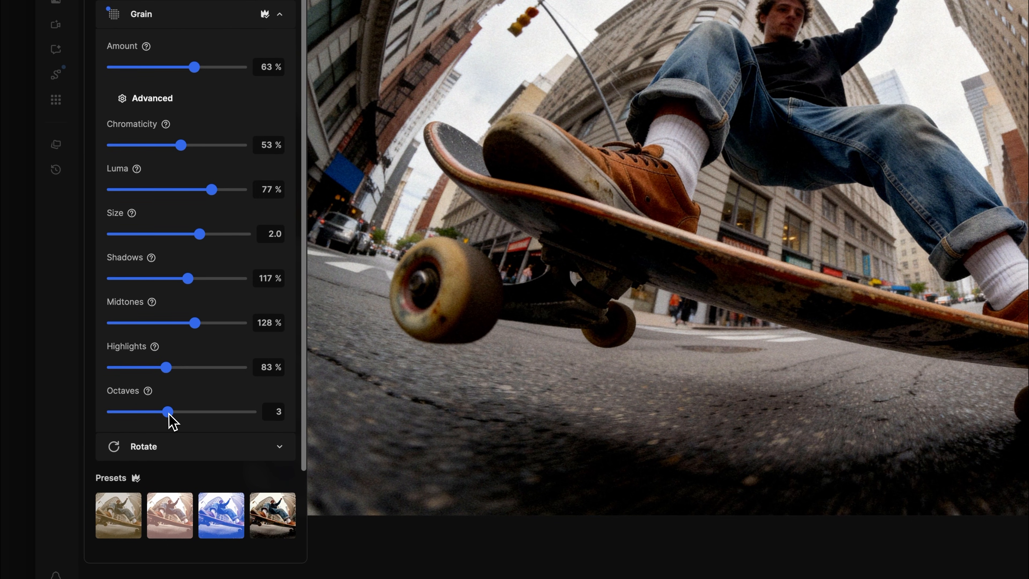
{"action": "left_click_drag", "start_coordinate": [169, 413], "coordinate": [156, 414]}
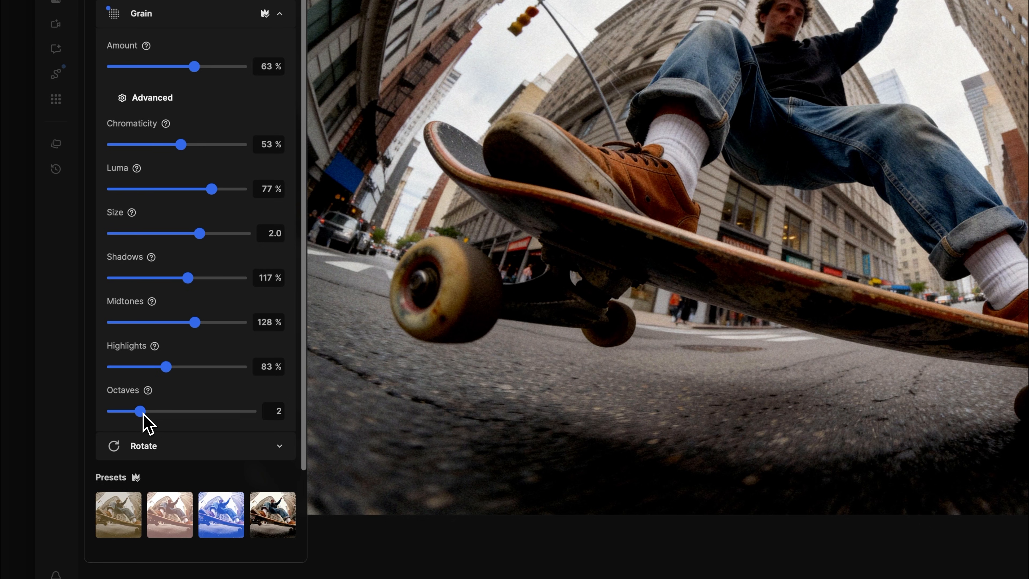
{"action": "left_click_drag", "start_coordinate": [143, 413], "coordinate": [158, 415]}
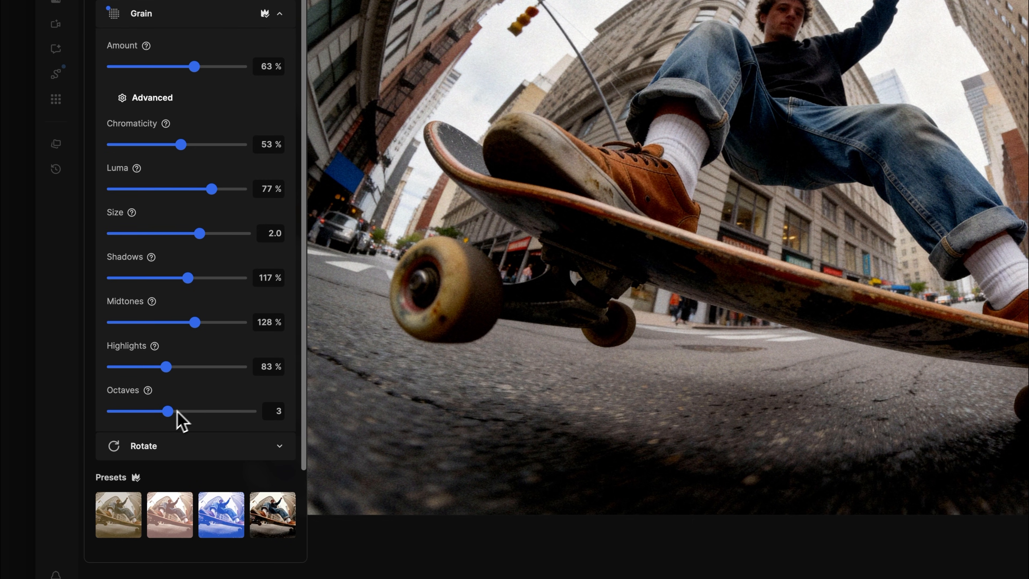
{"action": "left_click", "coordinate": [180, 144]}
{"action": "left_click", "coordinate": [191, 145]}
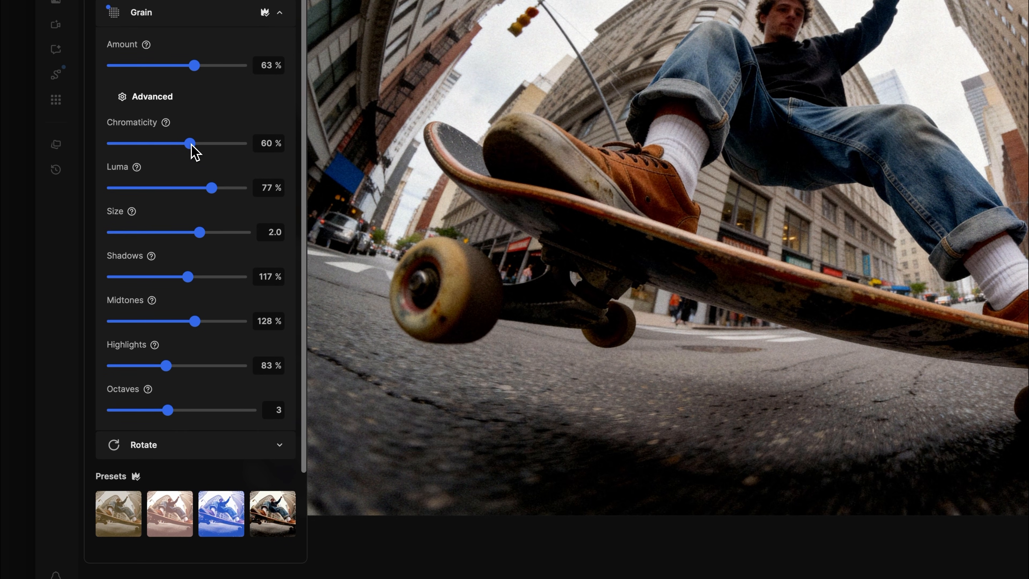
Refine the advanced grain options to 59% chromaticity, 65% luma and size 2.1.
{"action": "left_click_drag", "start_coordinate": [211, 189], "coordinate": [201, 189]}
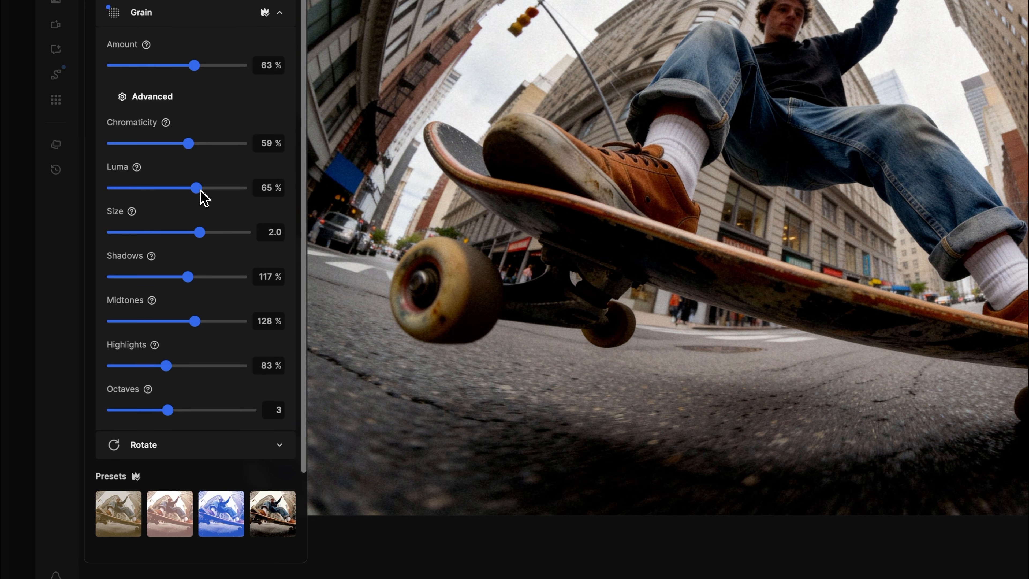
{"action": "left_click_drag", "start_coordinate": [202, 233], "coordinate": [209, 245]}
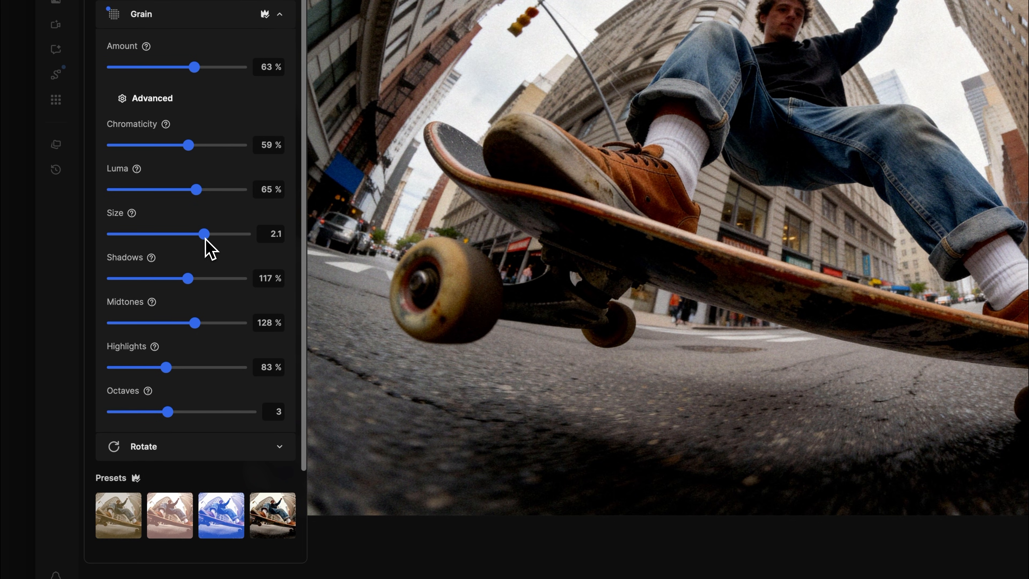
{"action": "left_click", "coordinate": [122, 18]}
Try straightening the photo and flipping it horizontally and vertically, restoring its original orientation each time.
{"action": "left_click", "coordinate": [115, 93]}
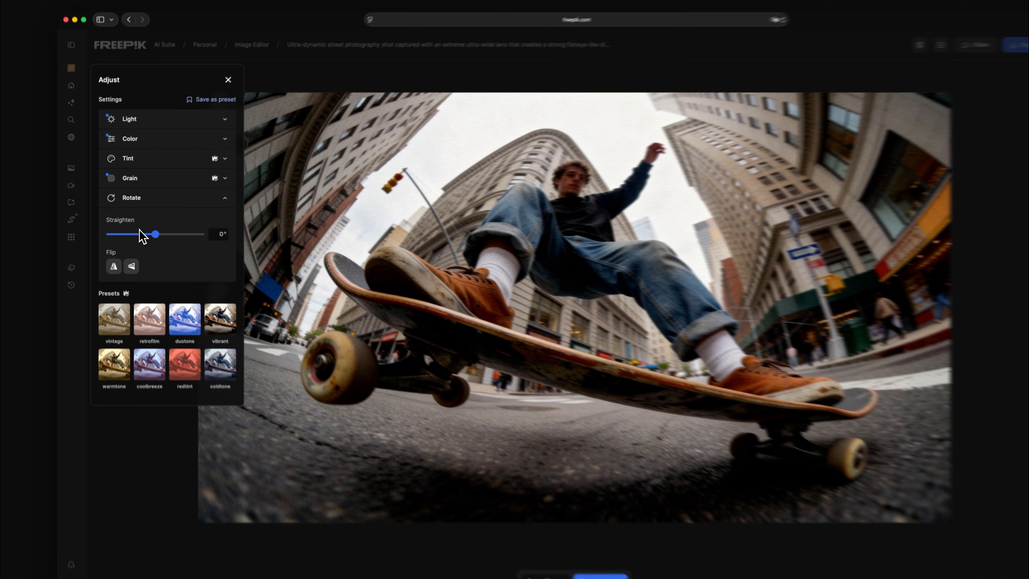
{"action": "left_click_drag", "start_coordinate": [178, 251], "coordinate": [149, 231]}
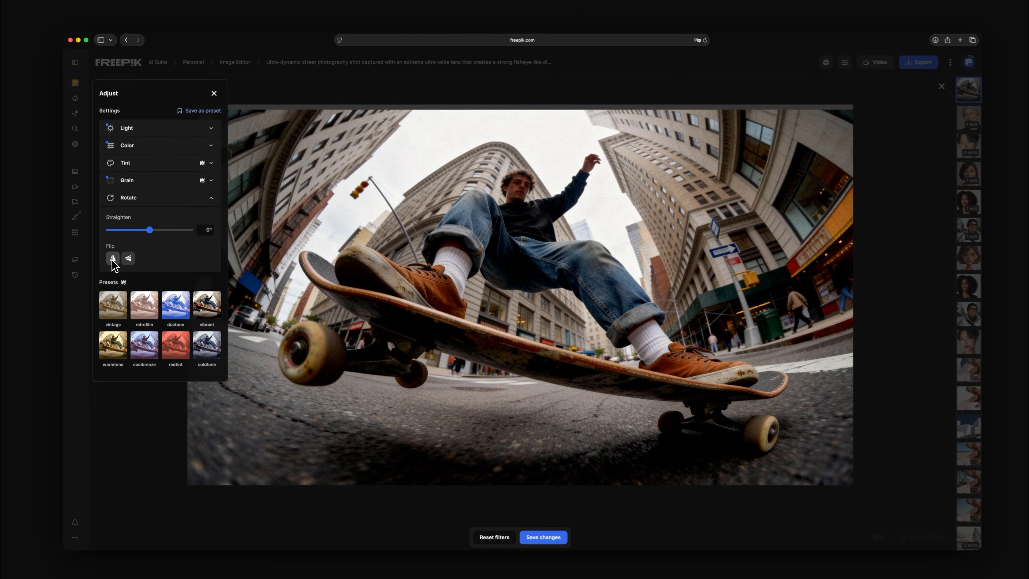
{"action": "left_click", "coordinate": [117, 299]}
{"action": "left_click", "coordinate": [117, 299]}
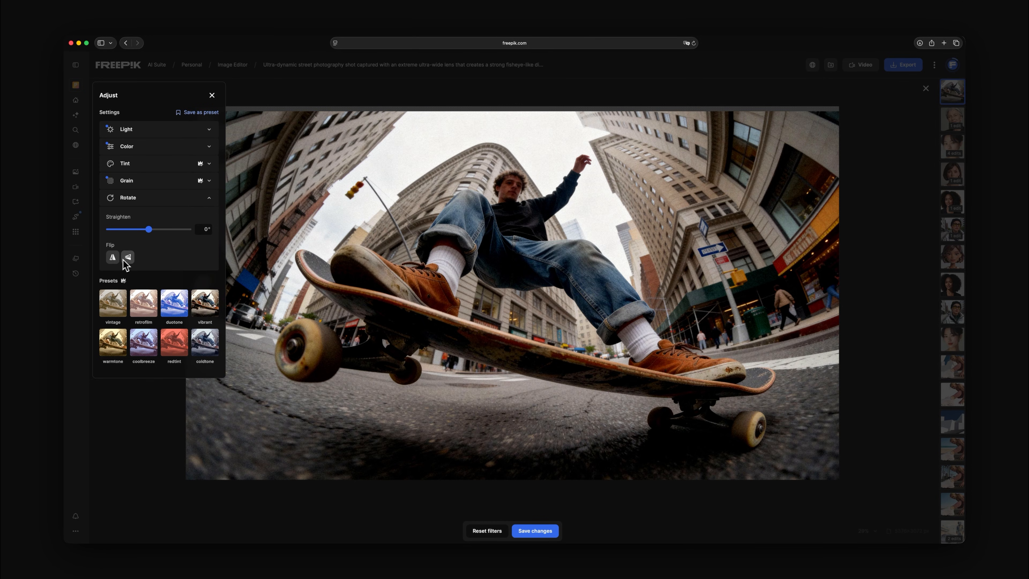
{"action": "left_click", "coordinate": [129, 261]}
{"action": "left_click", "coordinate": [129, 261]}
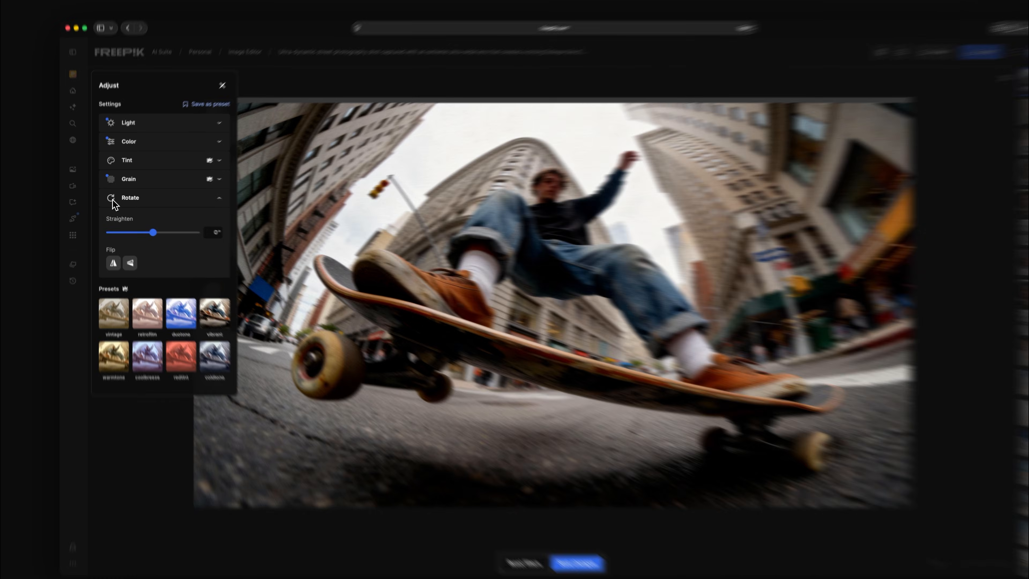
{"action": "left_click", "coordinate": [114, 198]}
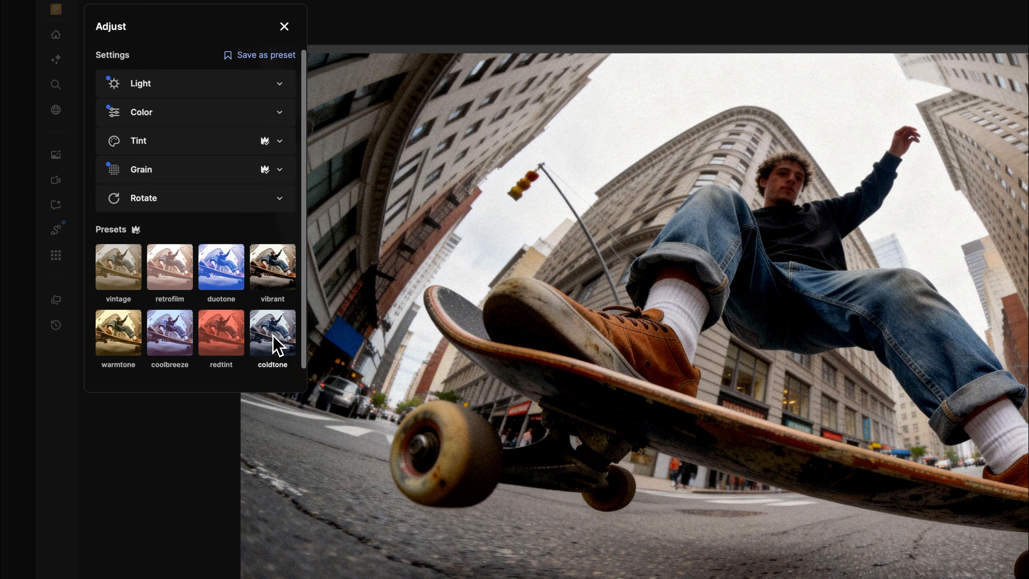
Try the vintage, coolbreeze, warmtone and redtint presets on the photo, ending with the vibrant preset.
{"action": "left_click", "coordinate": [123, 280]}
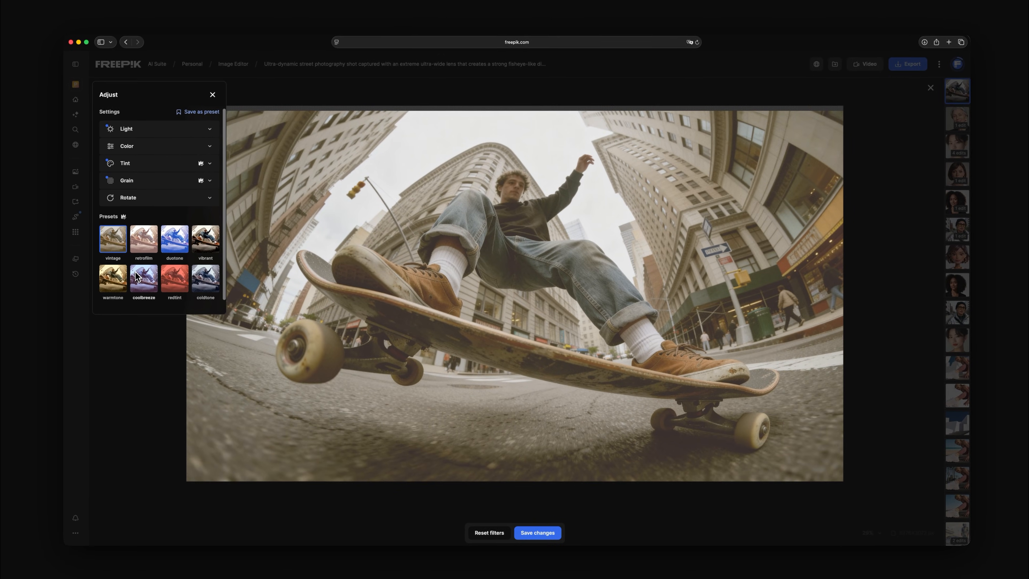
{"action": "left_click", "coordinate": [160, 330]}
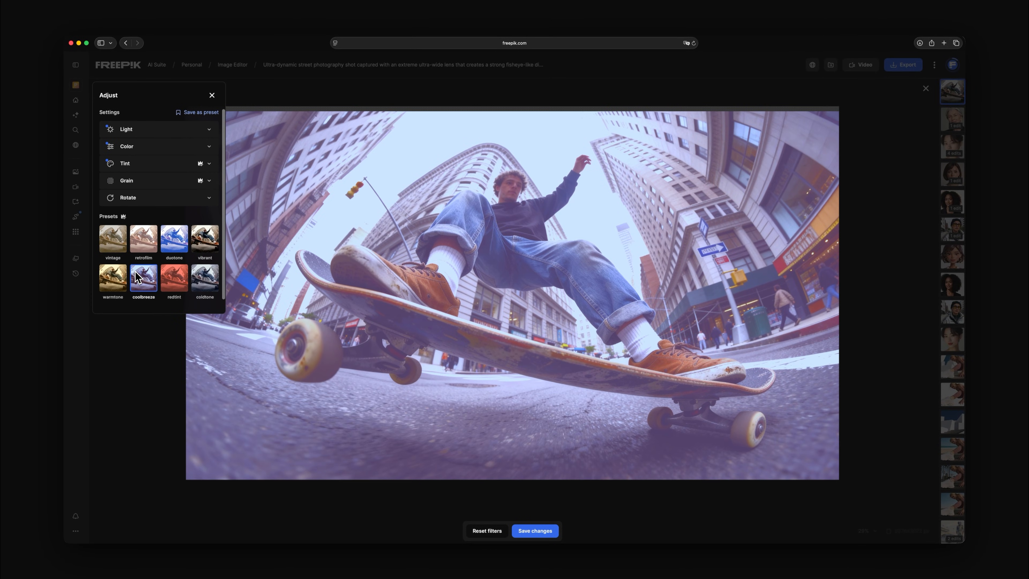
{"action": "left_click", "coordinate": [118, 284]}
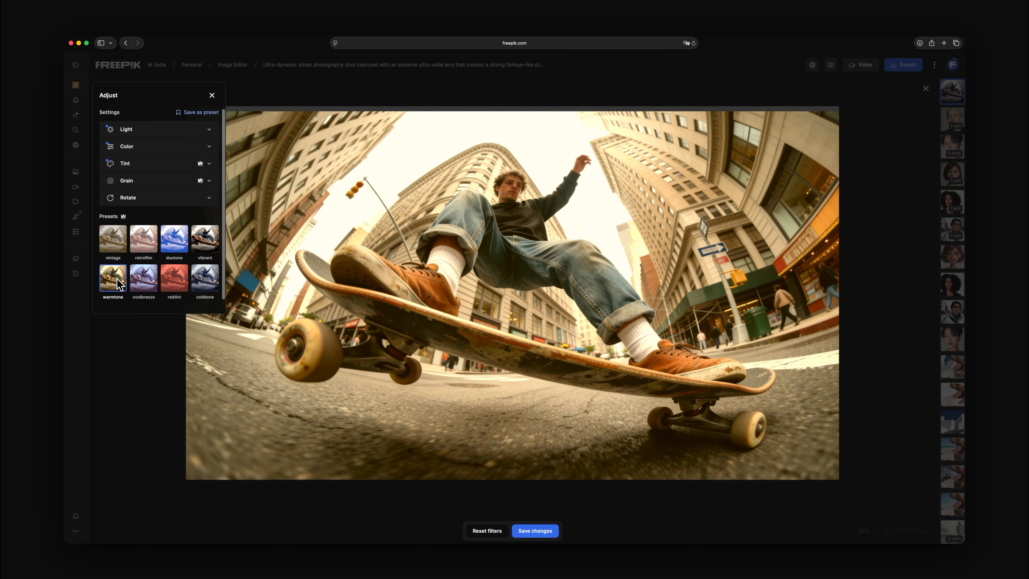
{"action": "left_click", "coordinate": [177, 285]}
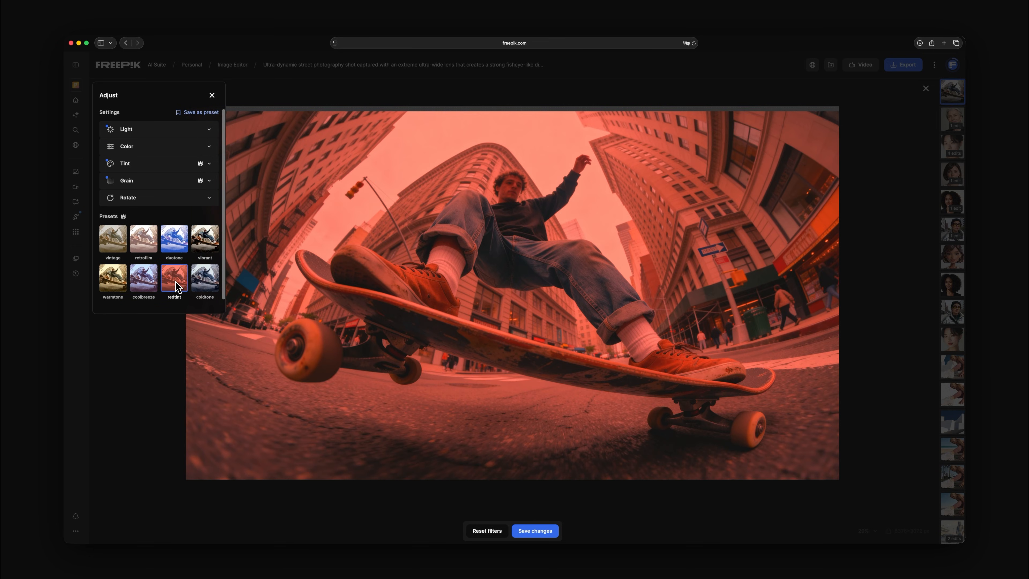
{"action": "left_click", "coordinate": [208, 248]}
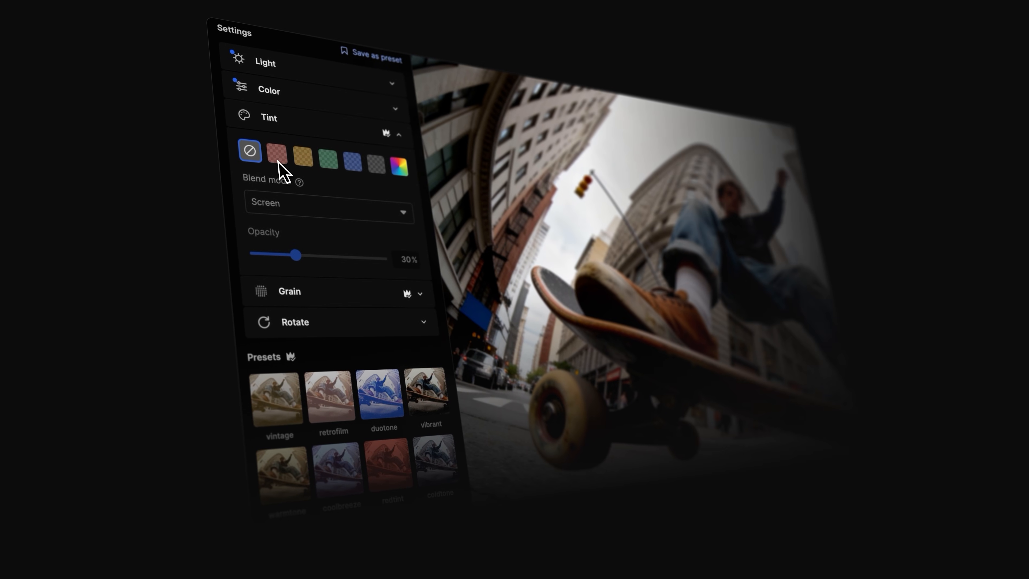
Try the red tint swatch and a lower grain luma, ending with the redtint preset.
{"action": "left_click", "coordinate": [271, 158]}
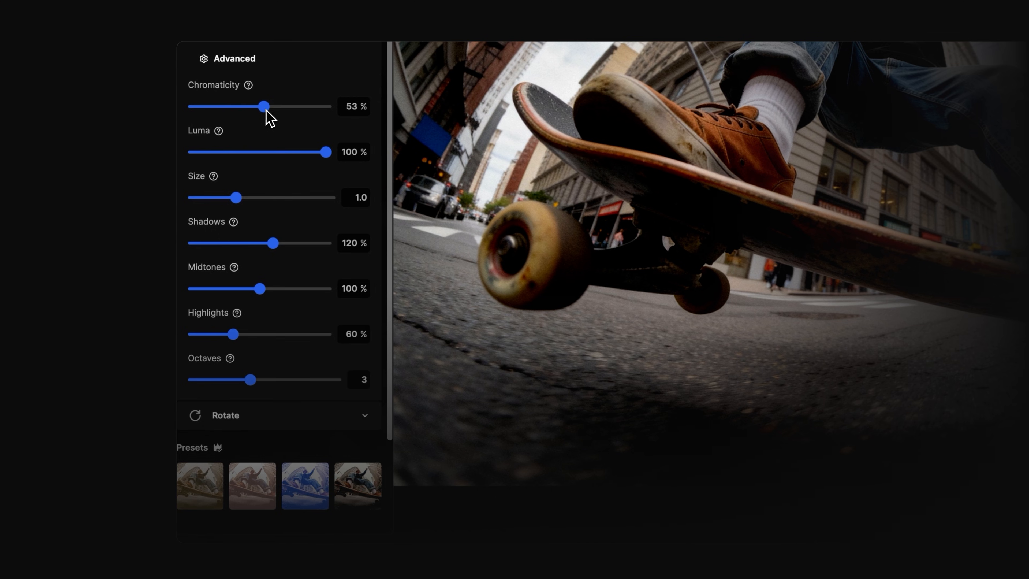
{"action": "left_click_drag", "start_coordinate": [325, 152], "coordinate": [283, 154]}
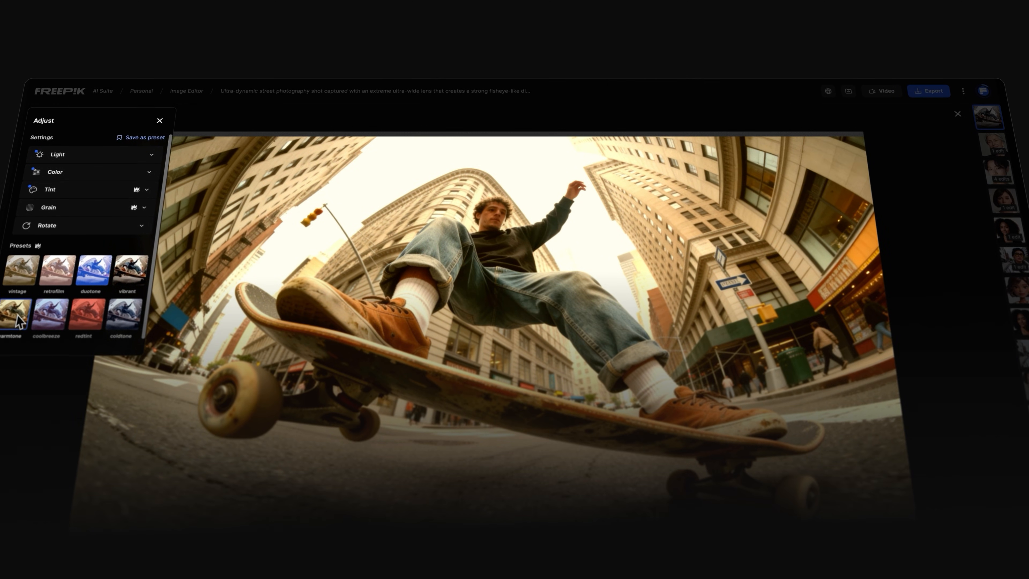
{"action": "left_click", "coordinate": [86, 314]}
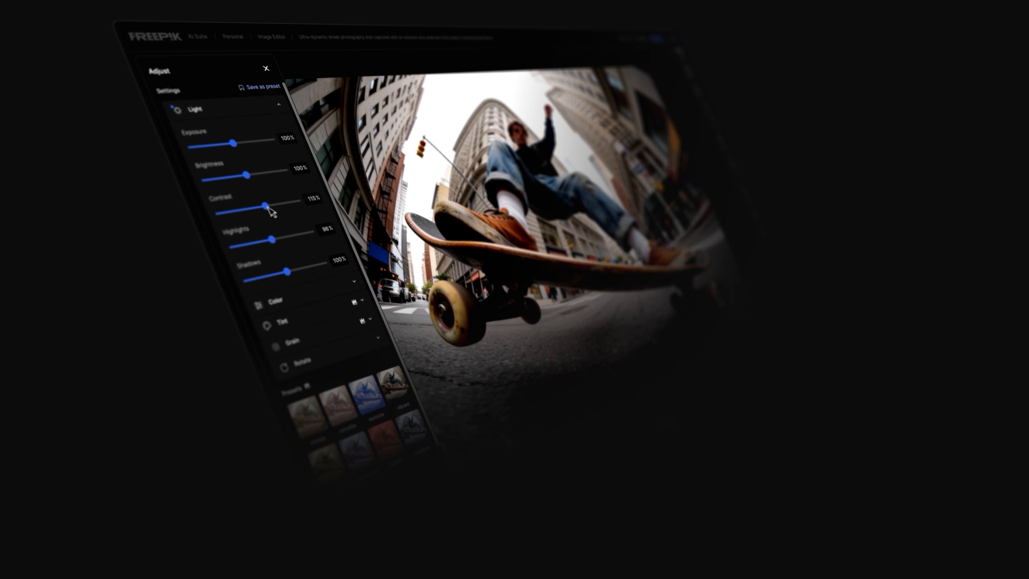
Try light settings of 101% exposure, 91% brightness, 100% contrast and 107% highlights on the photo.
{"action": "left_click_drag", "start_coordinate": [247, 203], "coordinate": [231, 178]}
{"action": "left_click_drag", "start_coordinate": [262, 241], "coordinate": [265, 241]}
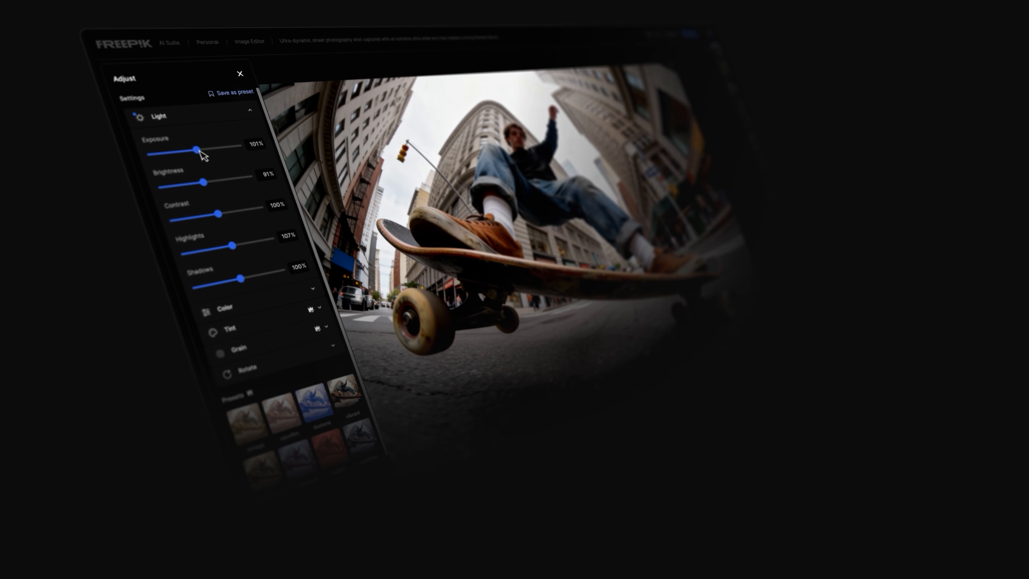
{"action": "left_click_drag", "start_coordinate": [223, 145], "coordinate": [225, 145]}
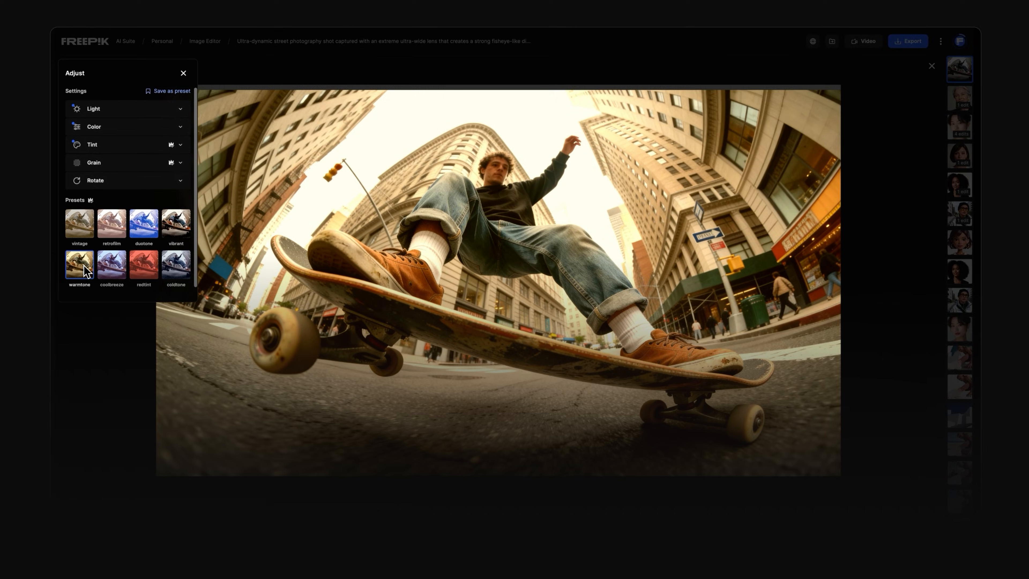
Try the redtint preset on the photo and replace it with the vibrant preset.
{"action": "left_click", "coordinate": [138, 264]}
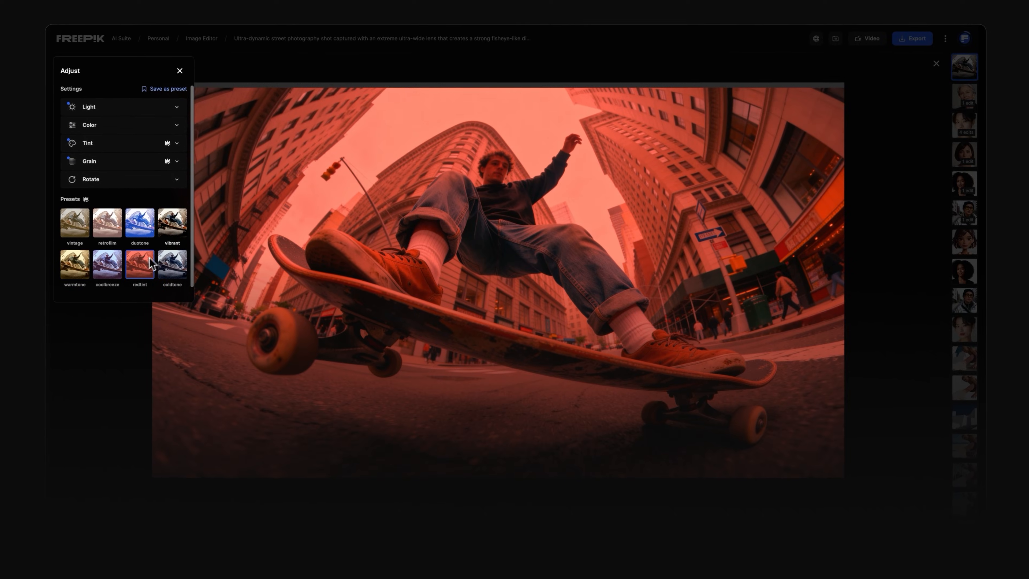
{"action": "left_click", "coordinate": [172, 228]}
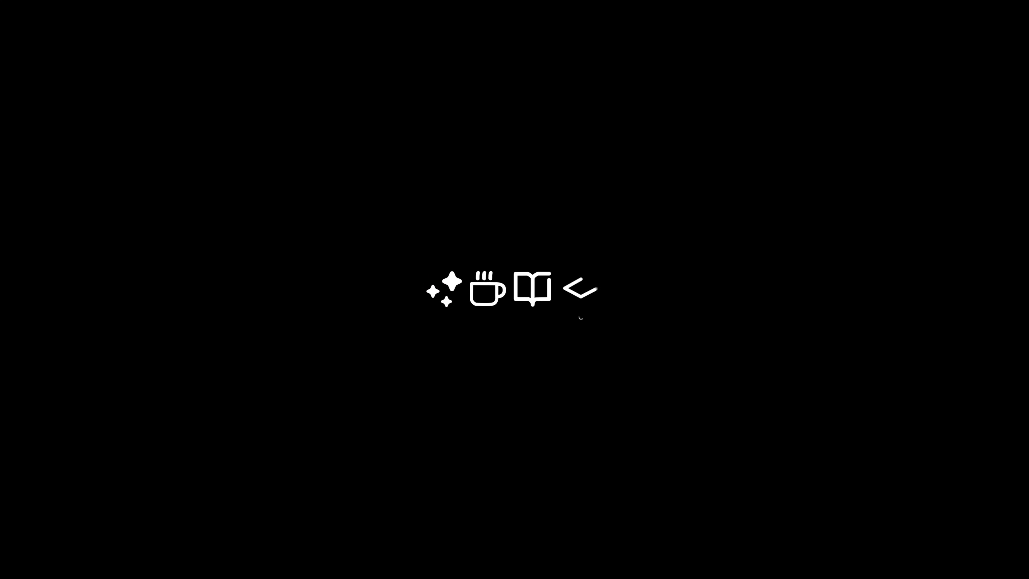